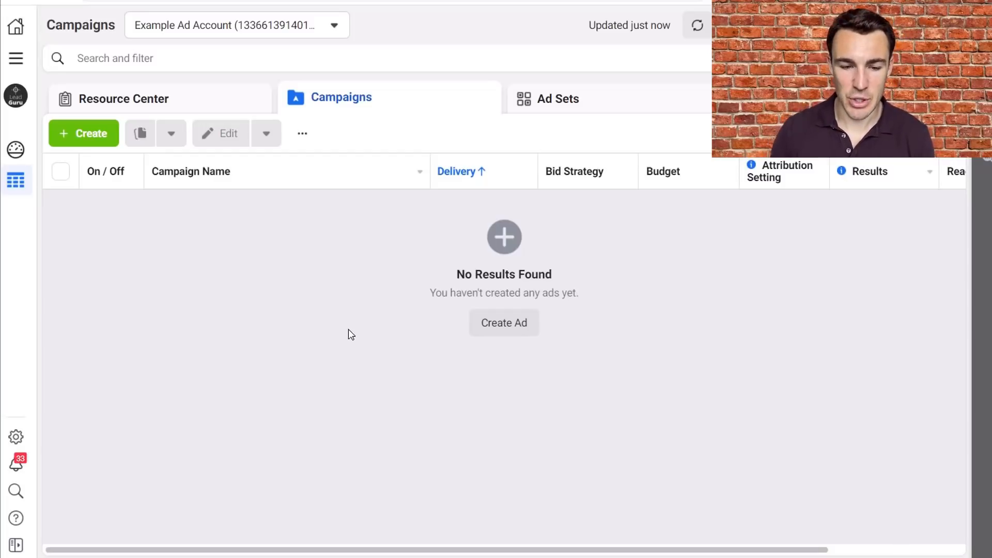
- Create a new campaign with the Auction buying type and the Conversions objective
left_click(109, 135)
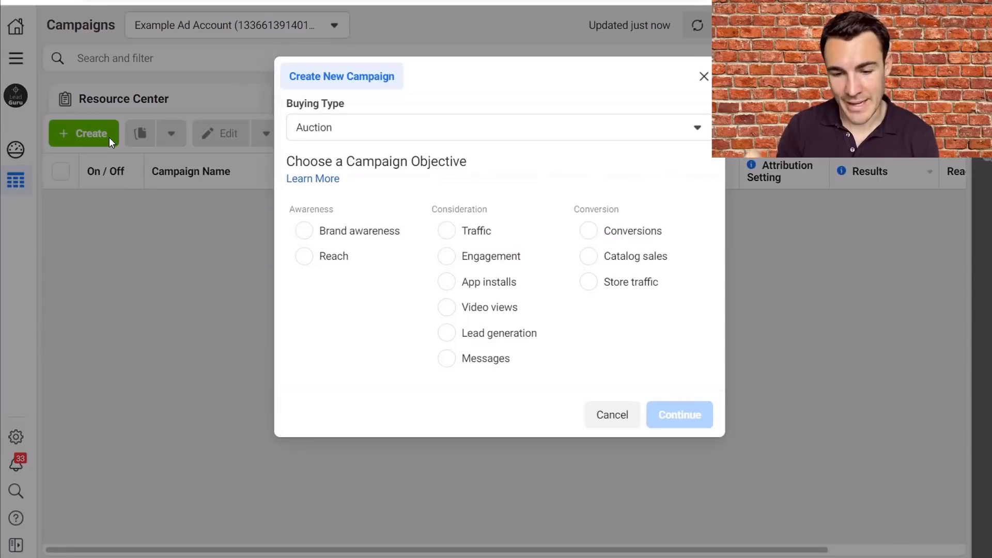
left_click(633, 239)
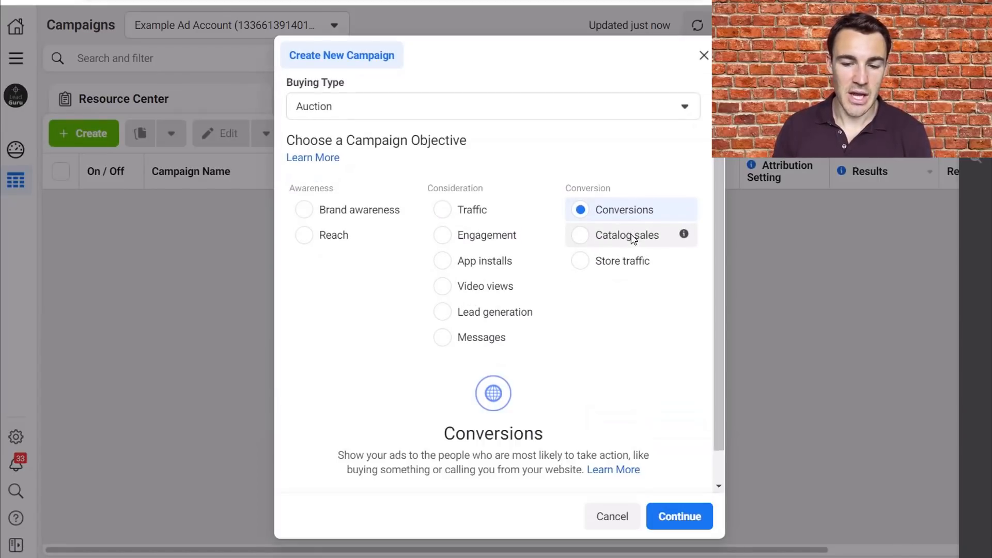
left_click(675, 517)
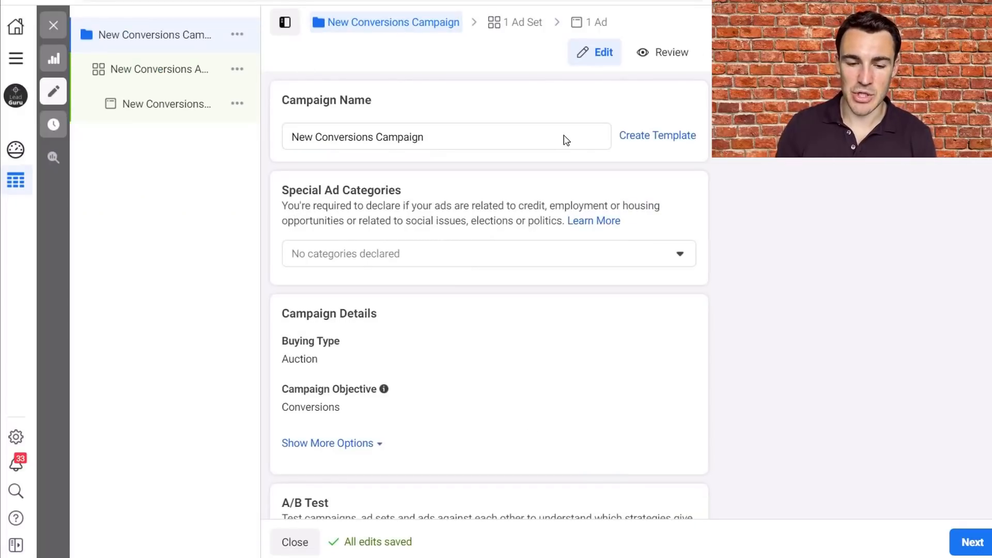
- Review the budget and schedule settings of the new conversions ad set and close the editor
left_click(171, 69)
scroll(522, 284, "down", 10)
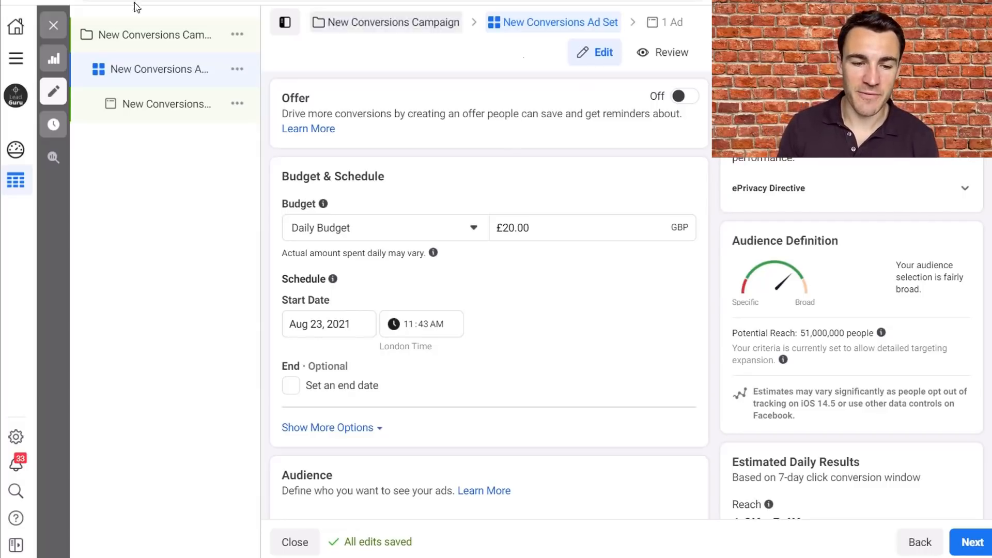
left_click(52, 24)
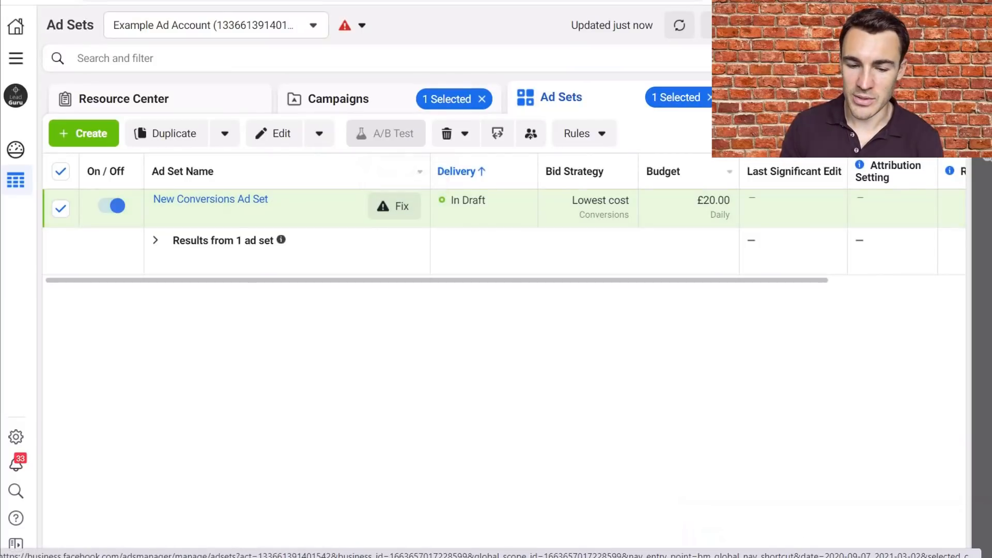
- Duplicate the New Conversions Ad into 2 copies within the original campaign, close the editor and deselect the copies
left_click(791, 99)
left_click(168, 136)
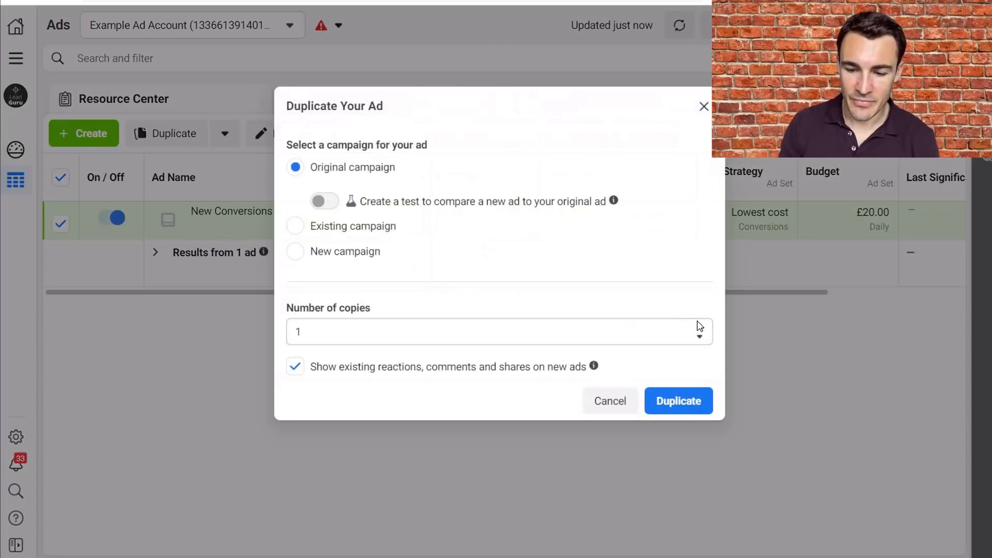
left_click(699, 325)
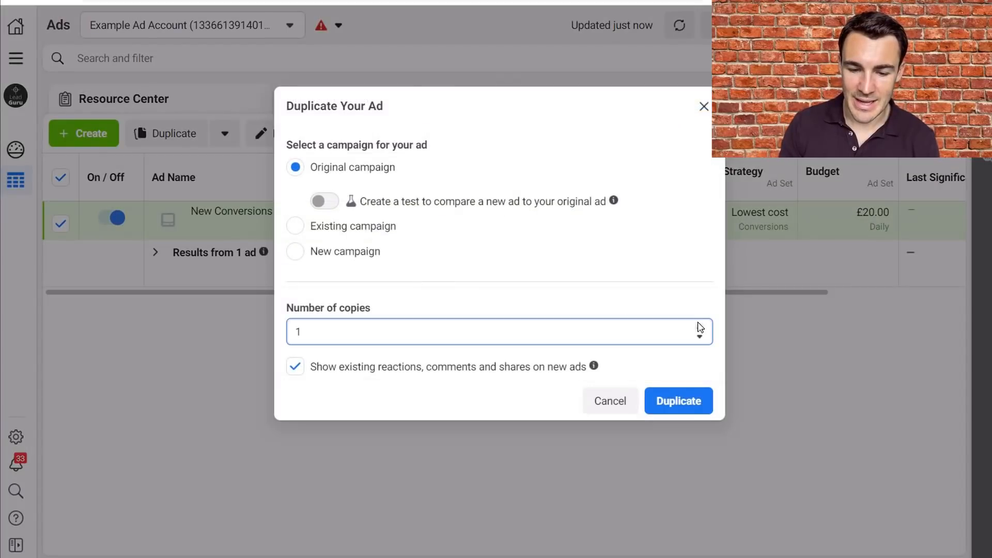
left_click(699, 325)
left_click(699, 325)
left_click(700, 337)
left_click(700, 337)
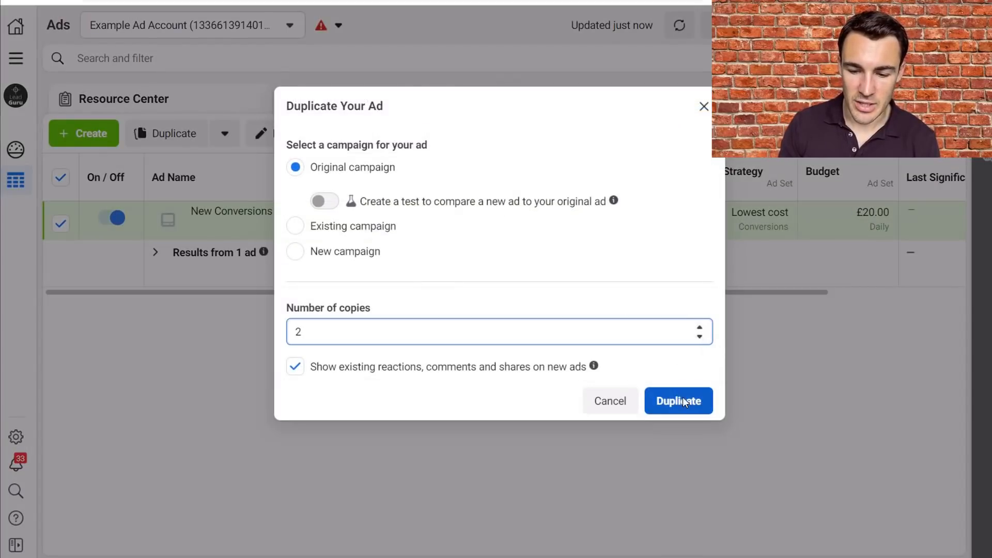
left_click(681, 399)
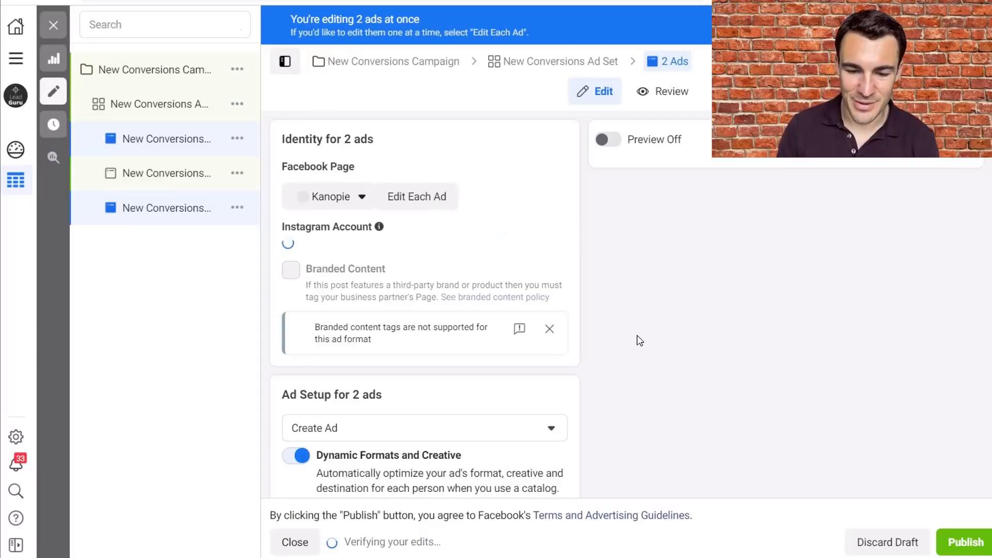
left_click(52, 31)
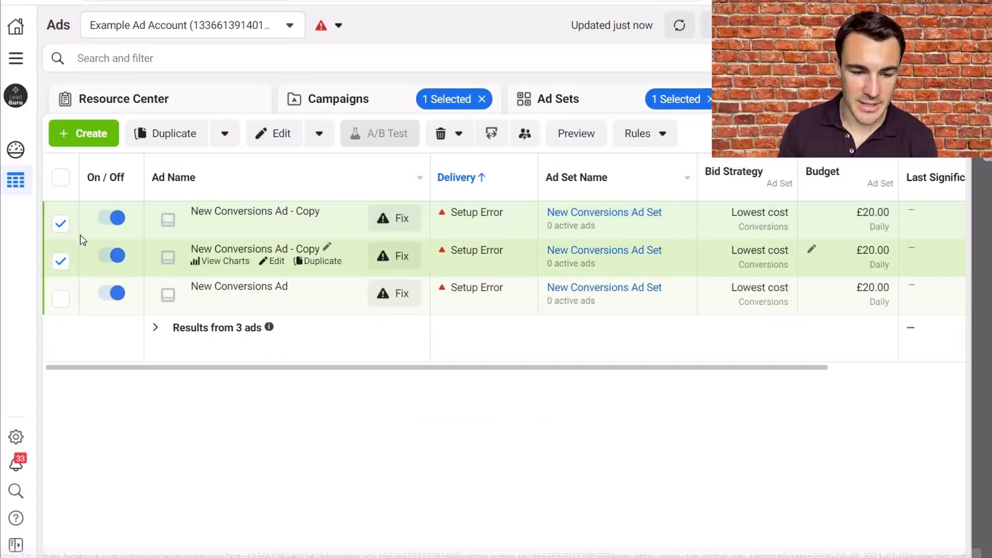
left_click(61, 223)
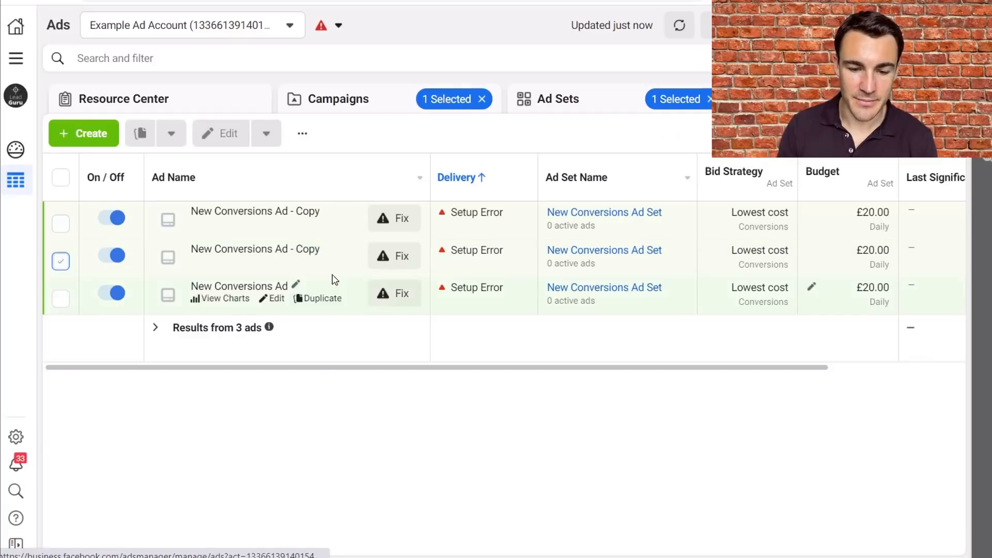
- Rename the first ad copy as New Conversions Ad 1 and save it to draft
left_click(593, 98)
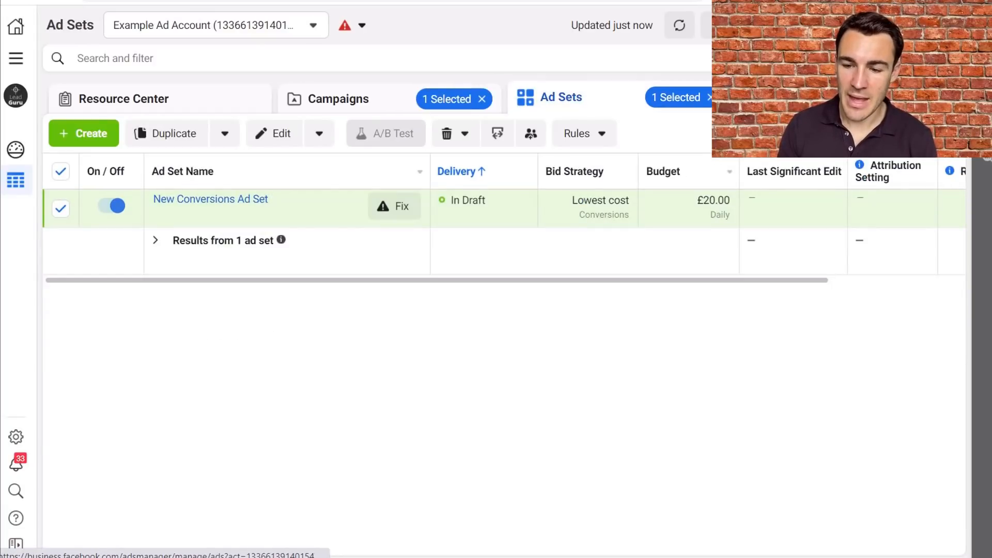
left_click(775, 99)
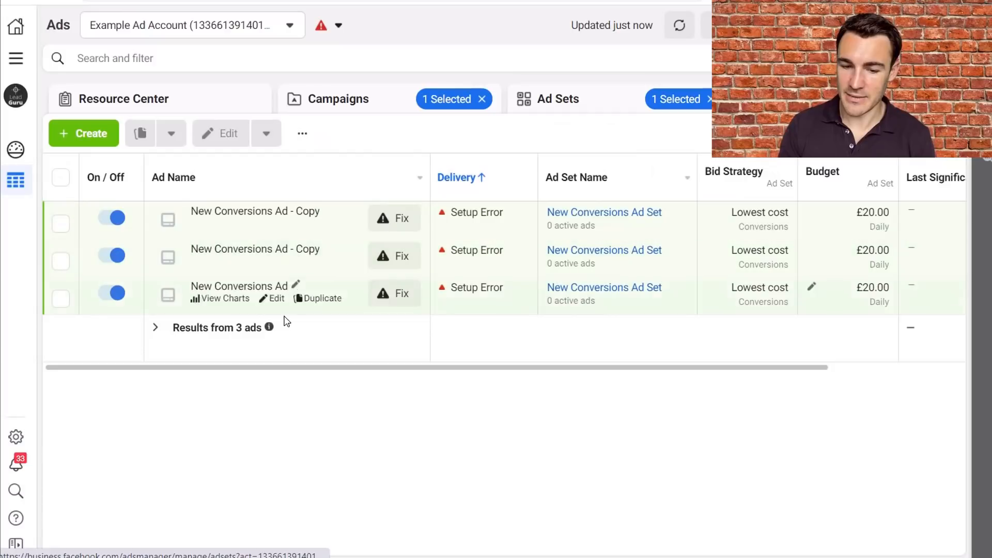
left_click(326, 209)
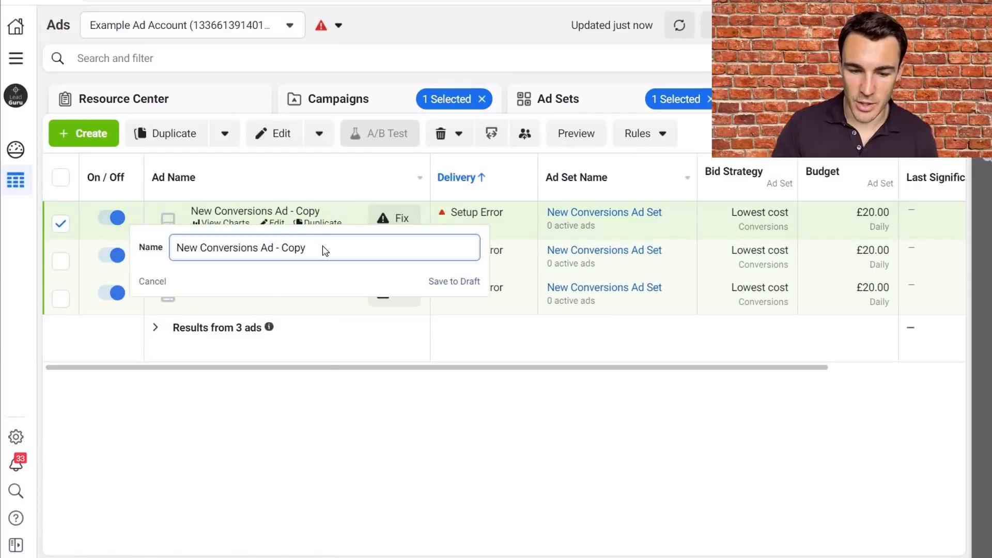
key("BackSpace")
key("BackSpace")
key("BackSpace")
key("BackSpace")
key("BackSpace")
key("BackSpace")
type("1")
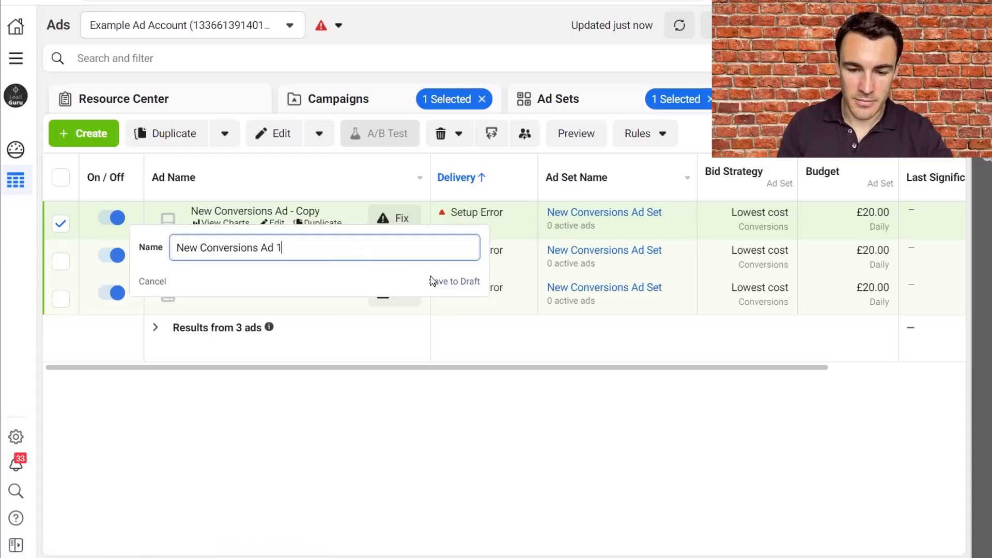
left_click(433, 281)
- Rename the remaining ad copy as New Conversions Ad 2 and save it to draft
left_click(327, 248)
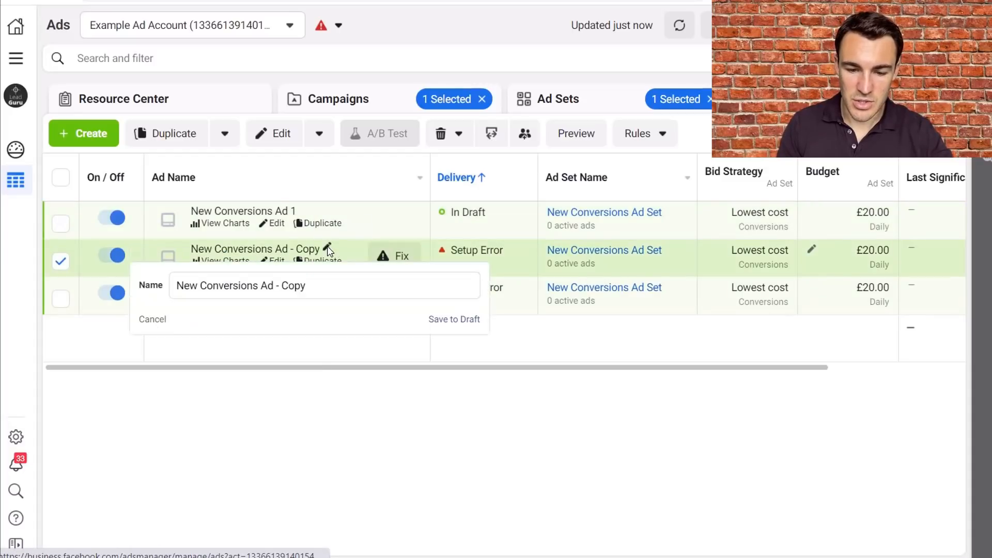
key("BackSpace")
key("BackSpace")
key("BackSpace")
key("BackSpace")
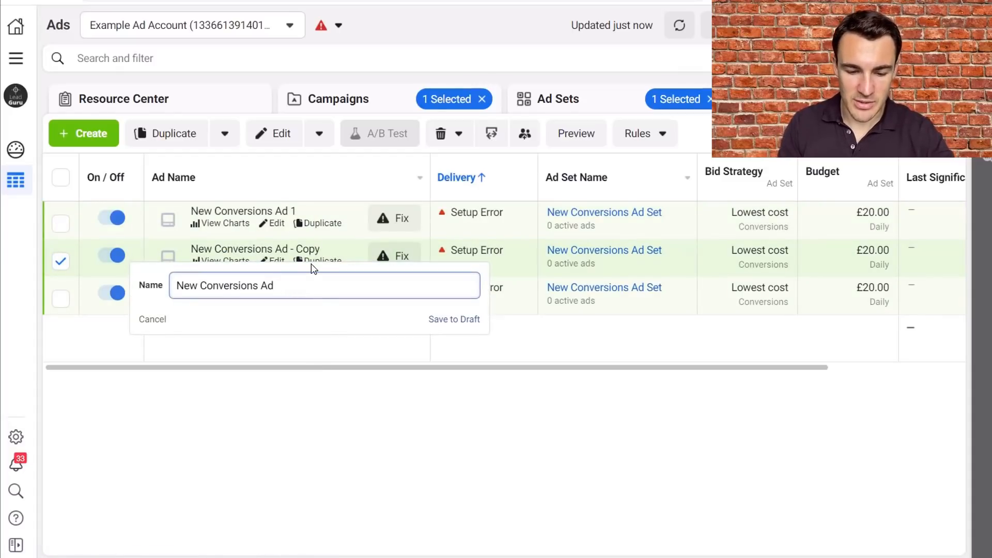
type("2")
left_click(437, 319)
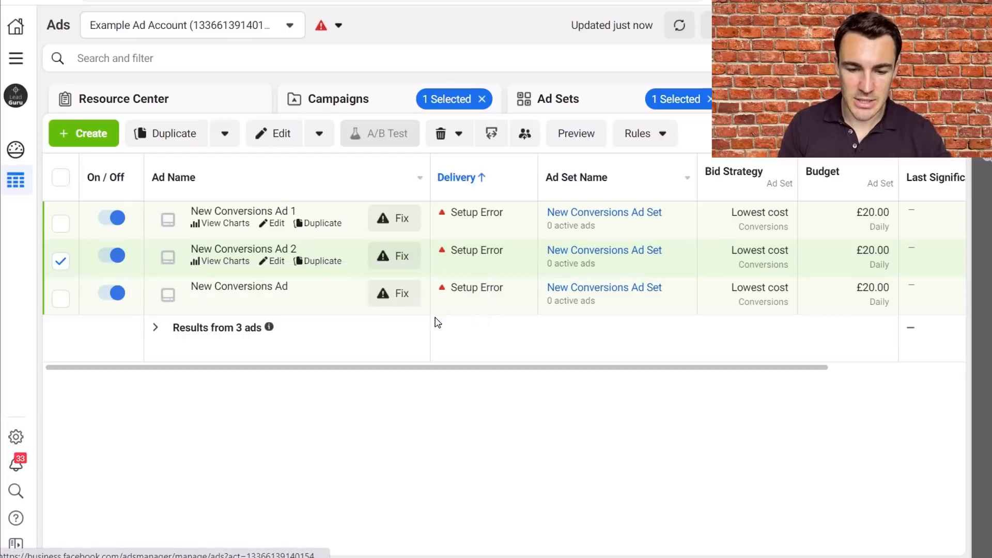
- Rename the original ad as New Conversions Ad 3, save it to draft and deselect it
left_click(298, 286)
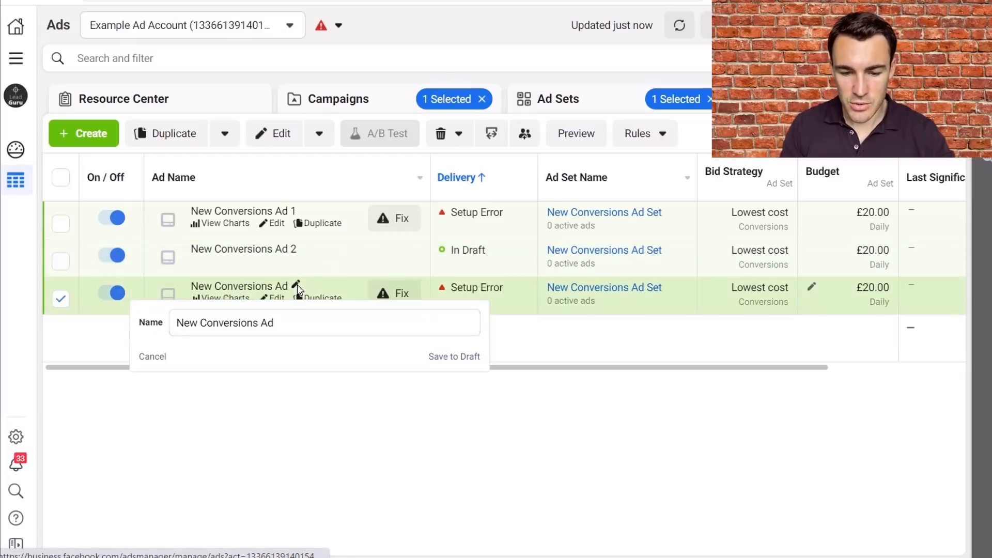
left_click(300, 322)
type("3")
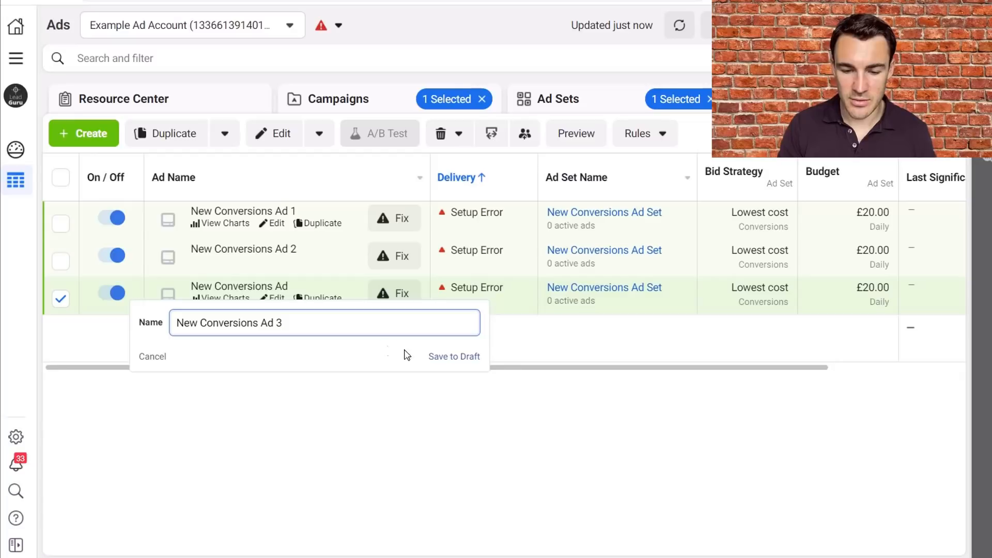
left_click(439, 356)
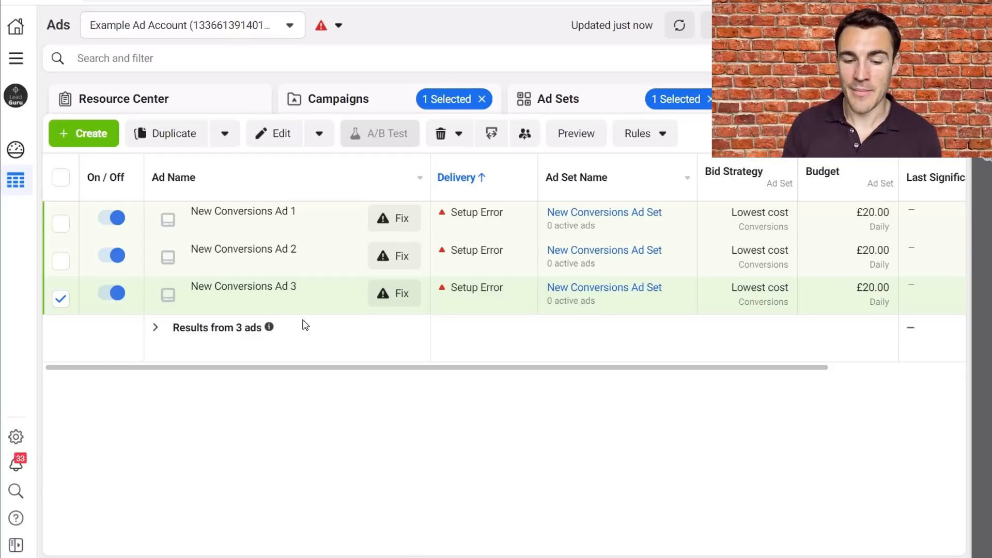
mouse_move(291, 208)
mouse_move(287, 252)
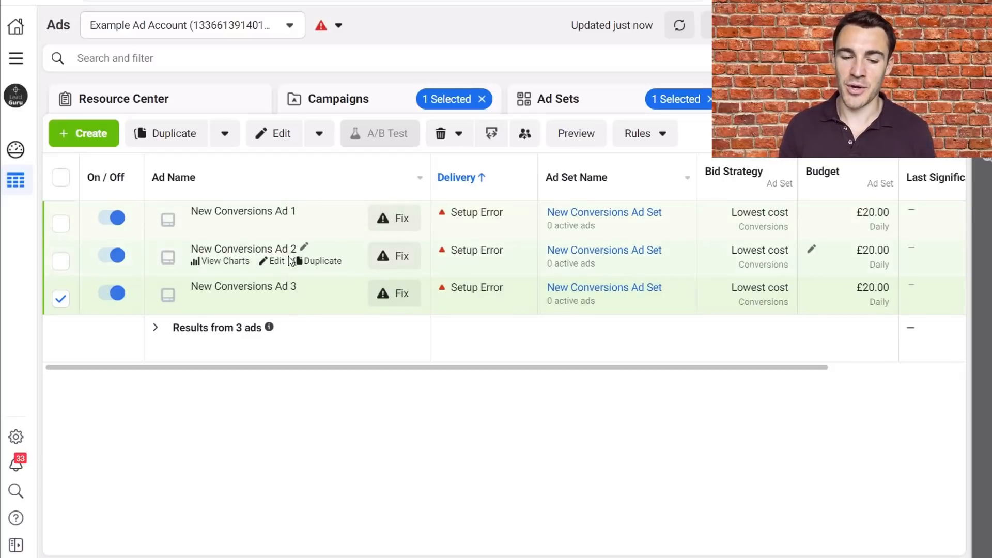
mouse_move(281, 290)
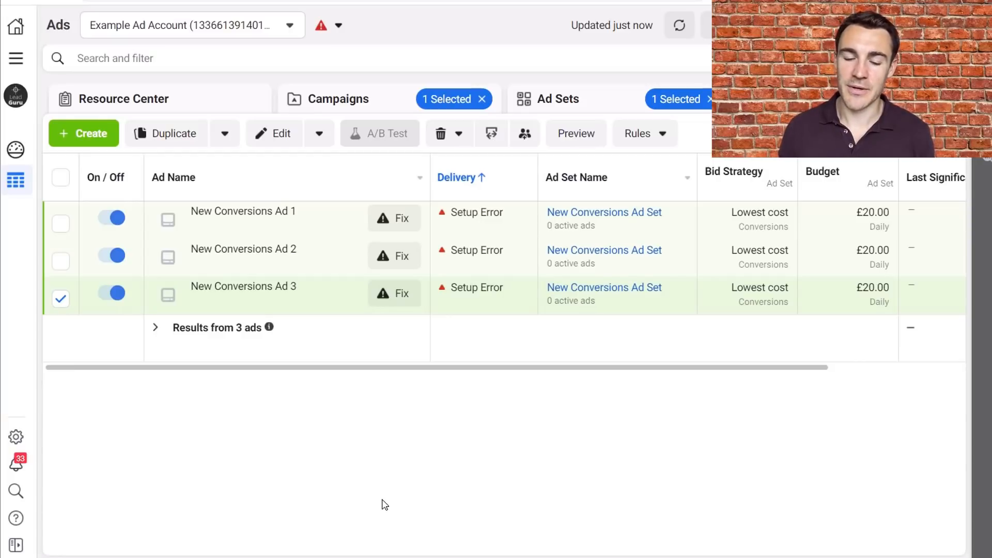
left_click(61, 299)
- Turn on Campaign Budget Optimization for the New Conversions Campaign and close the editor
left_click(572, 107)
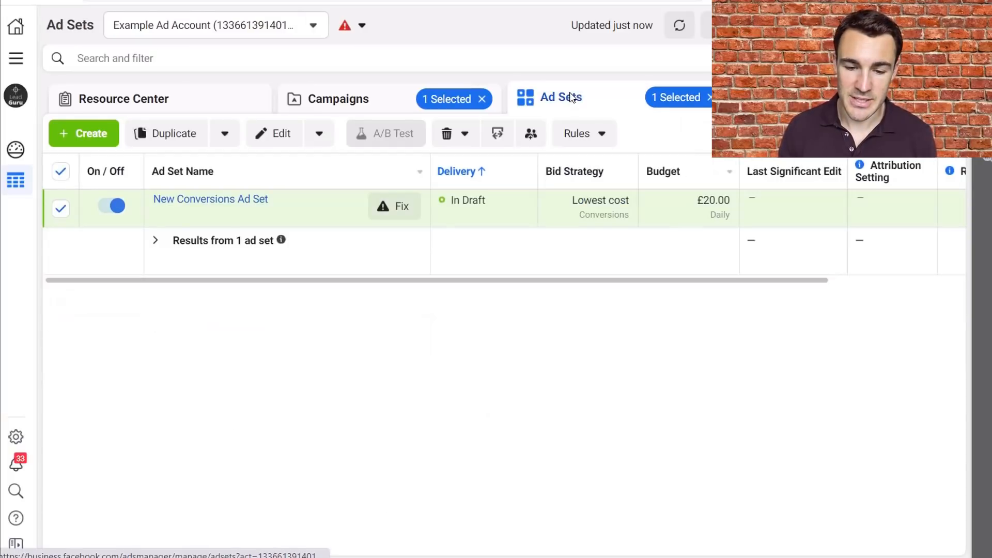
left_click(367, 101)
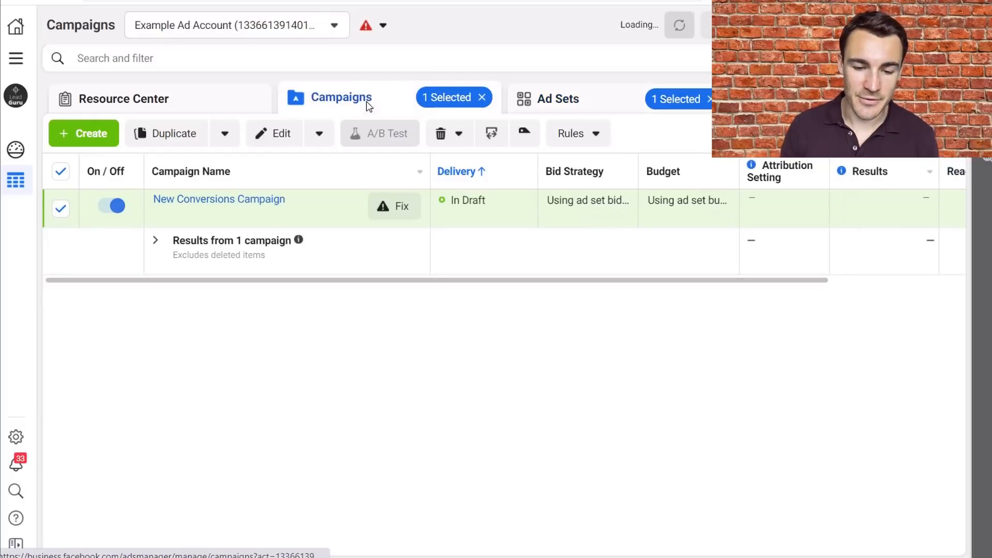
left_click(239, 212)
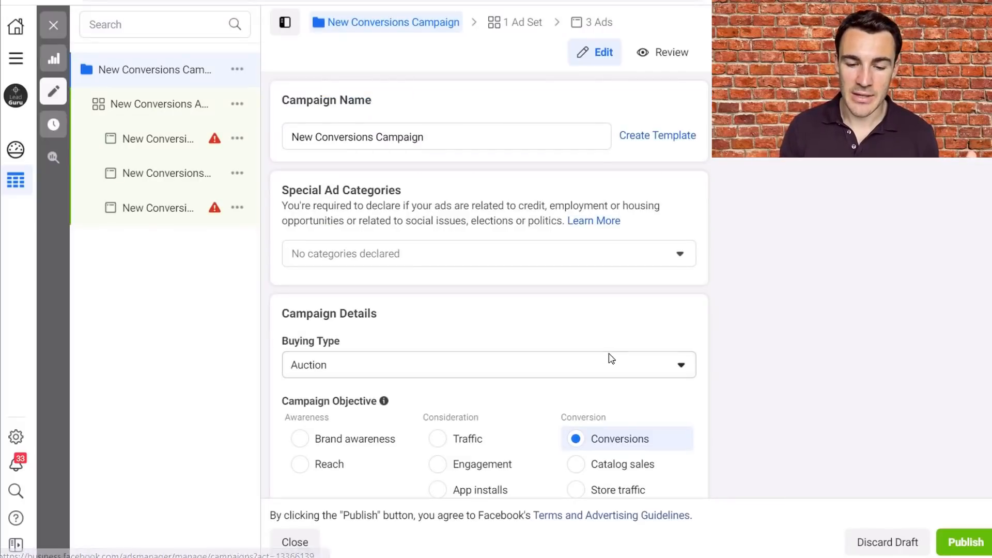
scroll(601, 317, "down", 10)
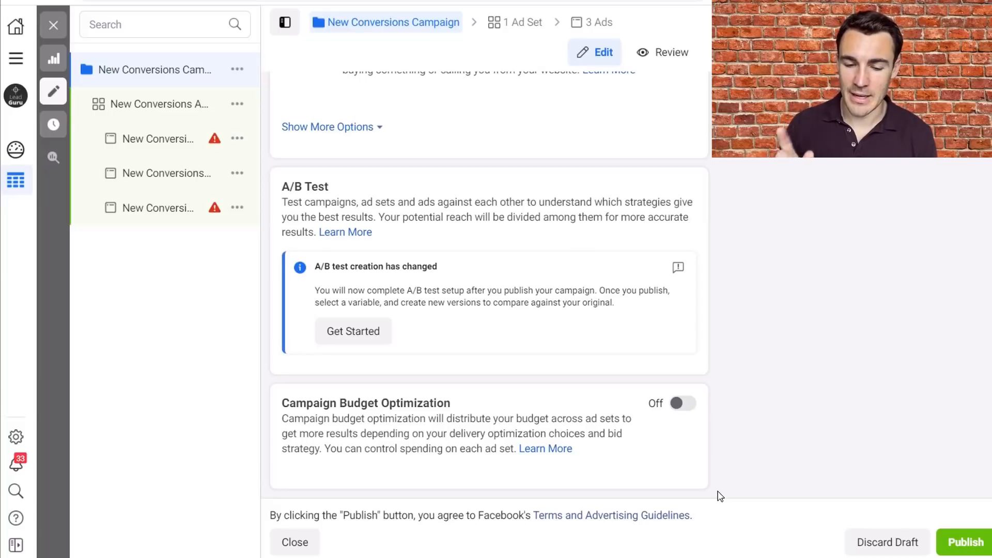
left_click(683, 405)
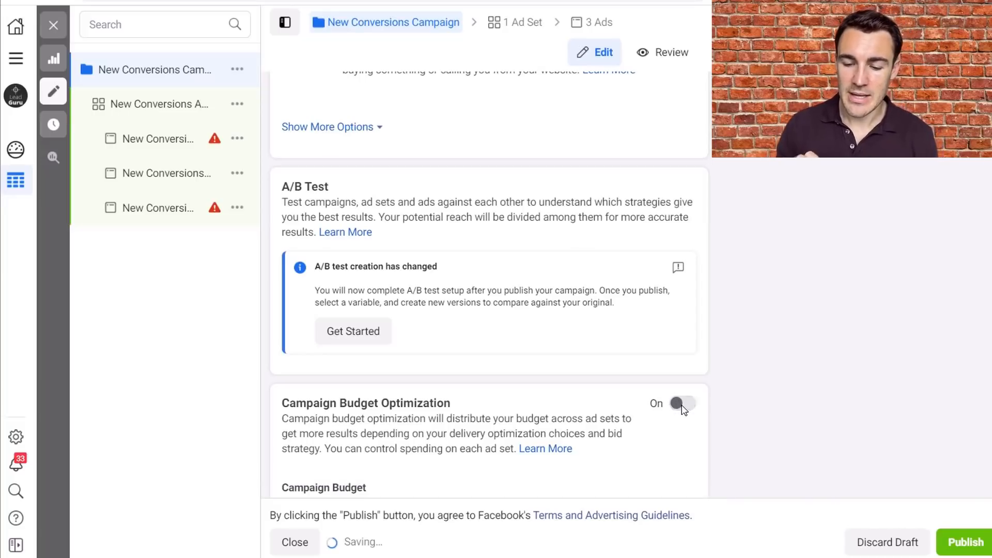
scroll(581, 365, "down", 3)
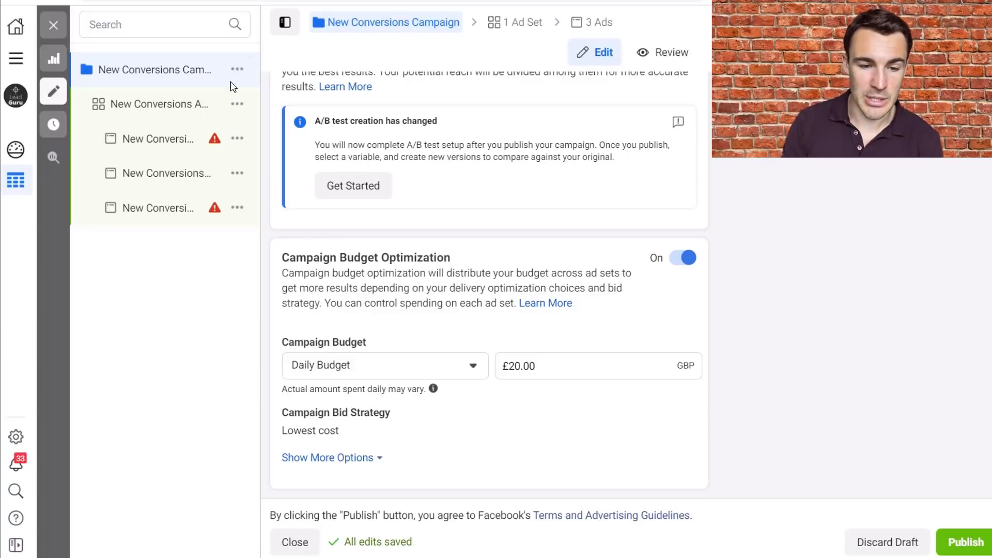
left_click(50, 28)
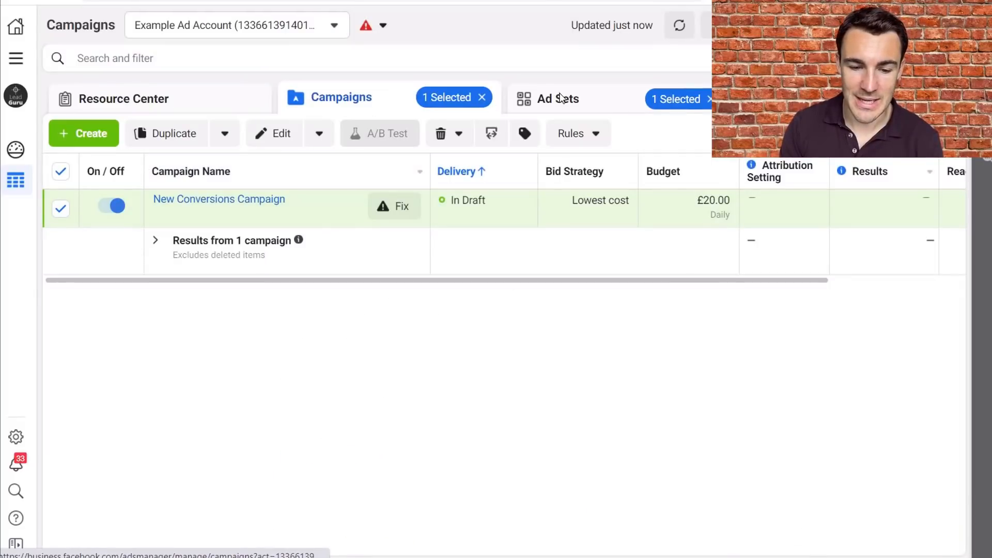
- Rename the campaign's ad set as New Conversions Ad Set 1 and save it to draft
left_click(562, 98)
left_click(275, 195)
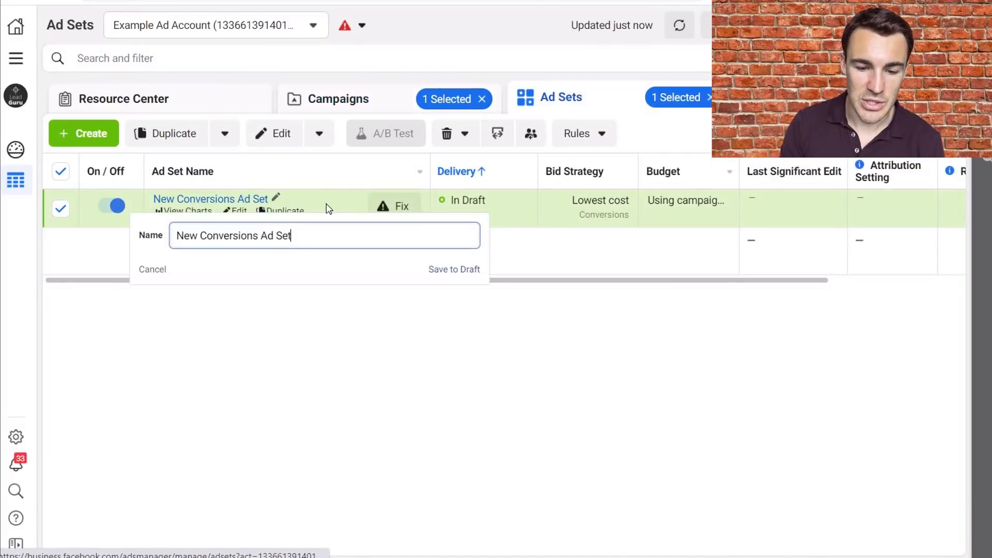
type("1")
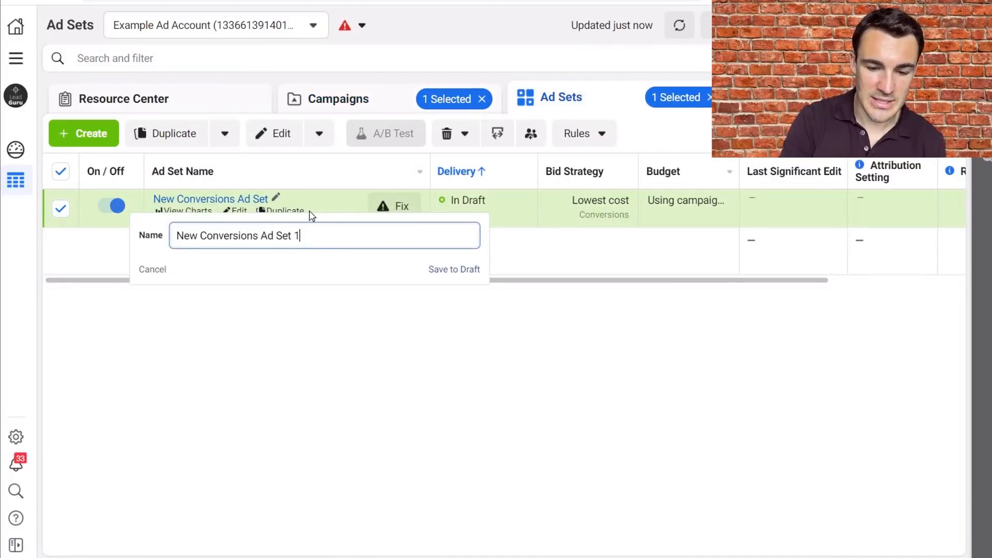
left_click(465, 269)
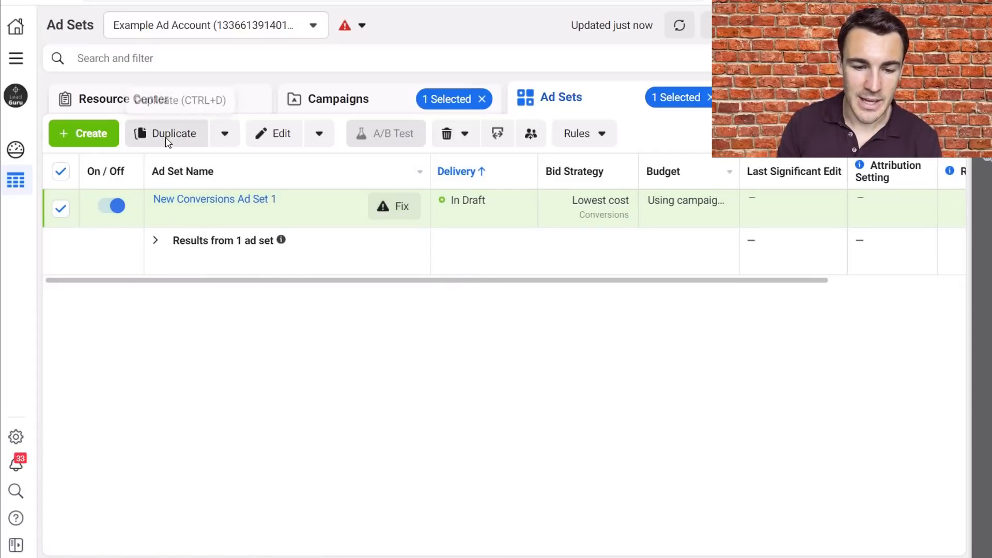
- Duplicate New Conversions Ad Set 1 within the original campaign with 2 copies and close the editor
left_click(178, 135)
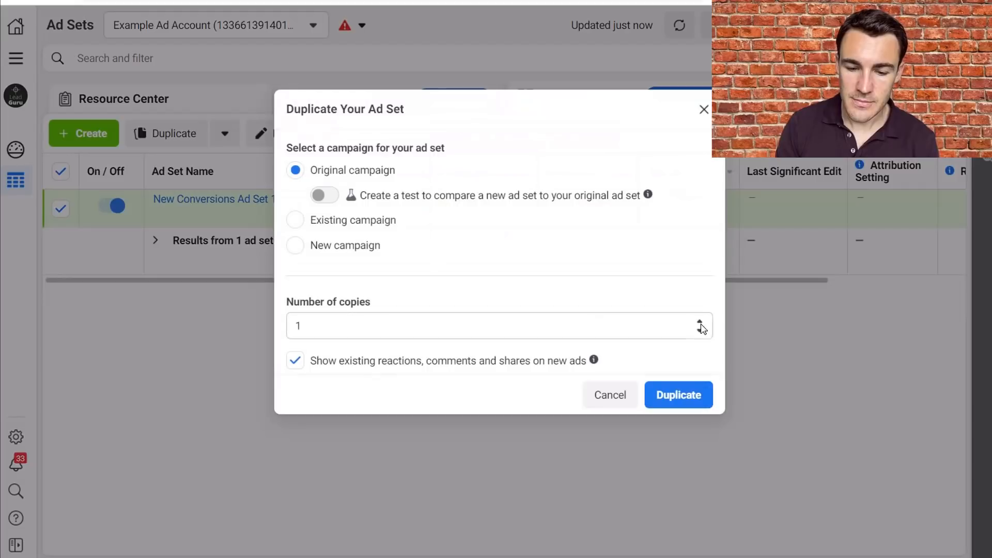
left_click(701, 321)
left_click(700, 321)
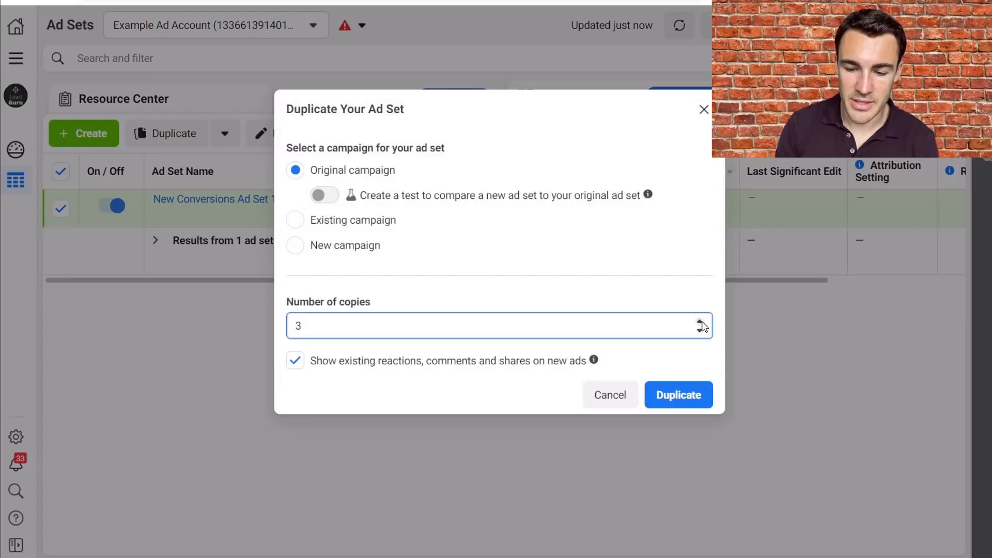
left_click(701, 329)
left_click(671, 386)
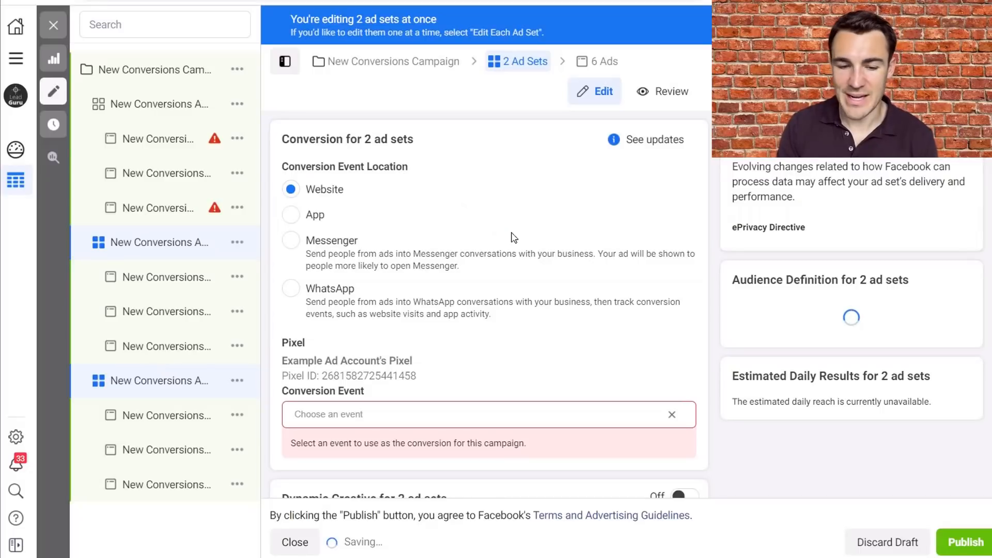
left_click(52, 26)
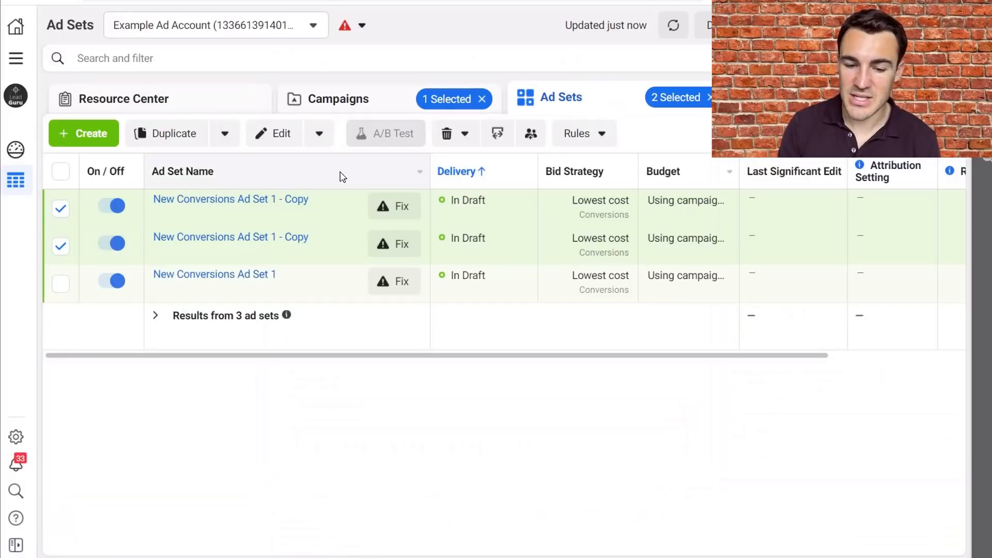
- Deselect both ad set copies, rename the first one as New Conversions Ad Set 2 and save it to draft
left_click(60, 208)
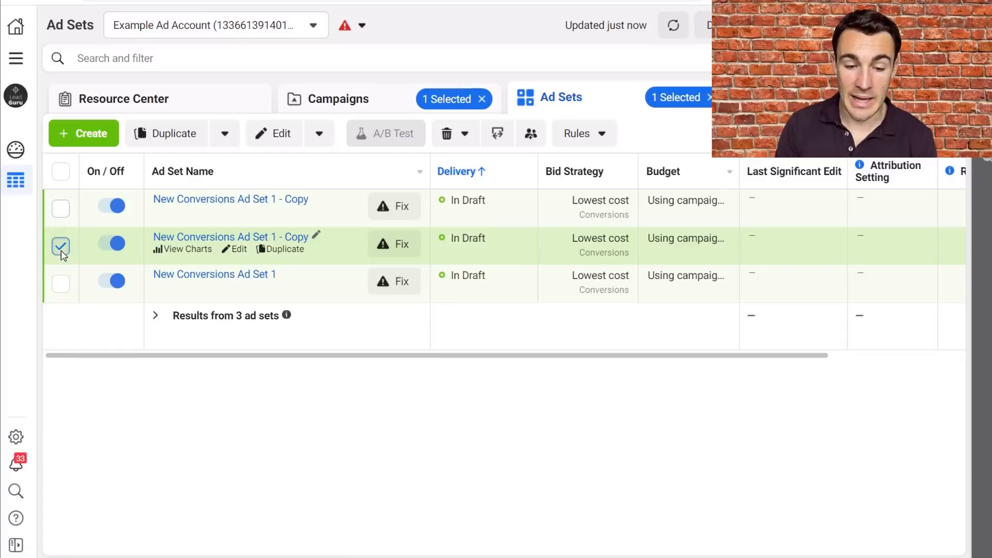
left_click(60, 246)
left_click(316, 198)
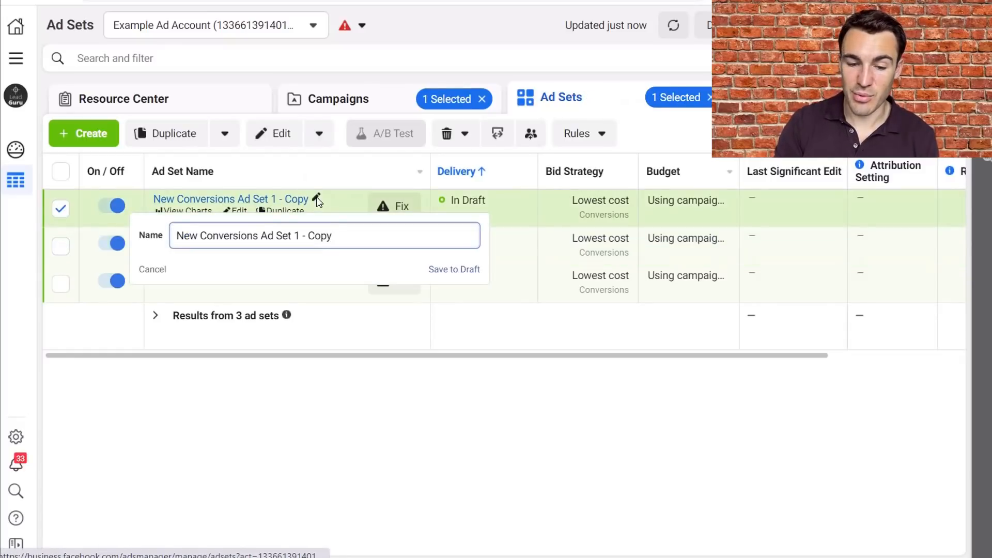
key("BackSpace")
key("BackSpace")
key("BackSpace")
key("BackSpace")
key("BackSpace")
key("BackSpace")
key("BackSpace")
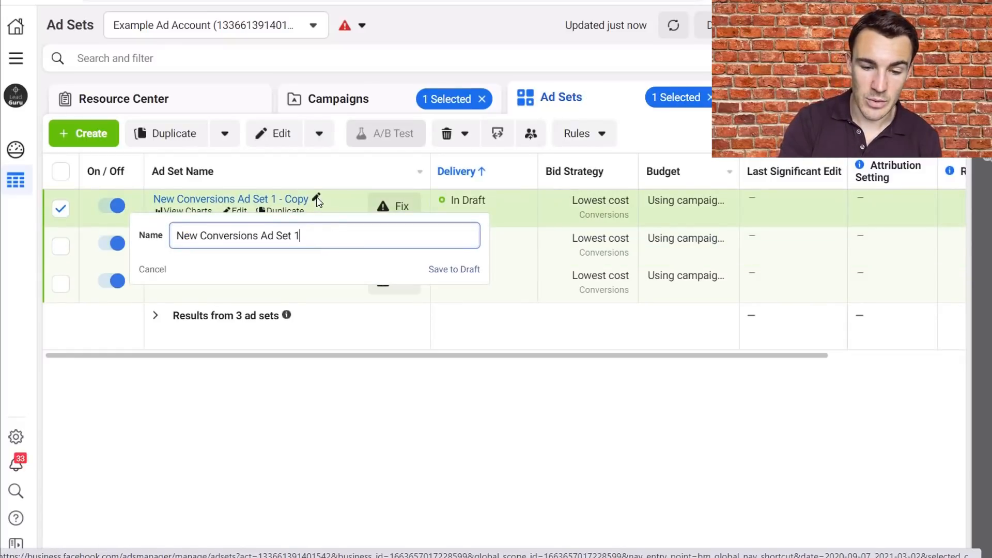
key("BackSpace")
type("2")
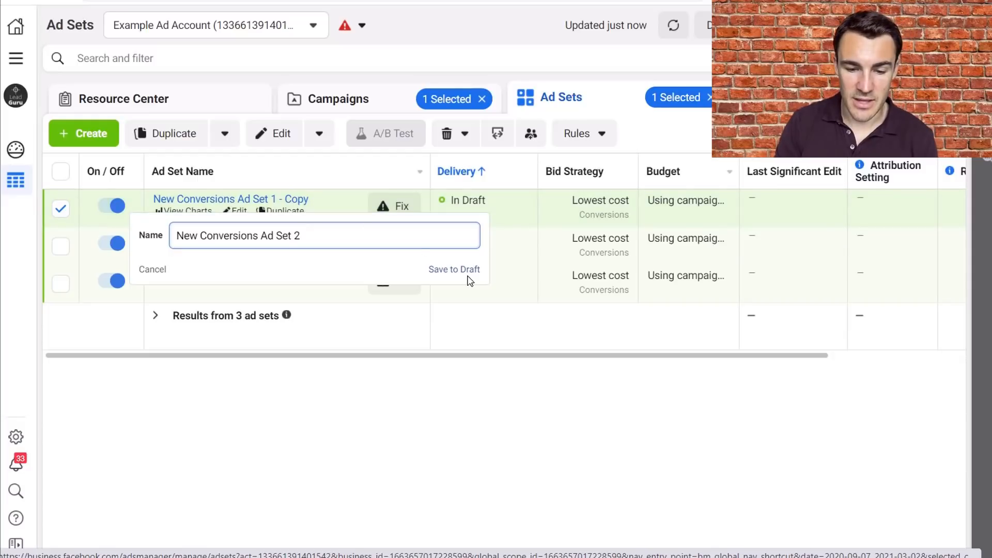
left_click(452, 270)
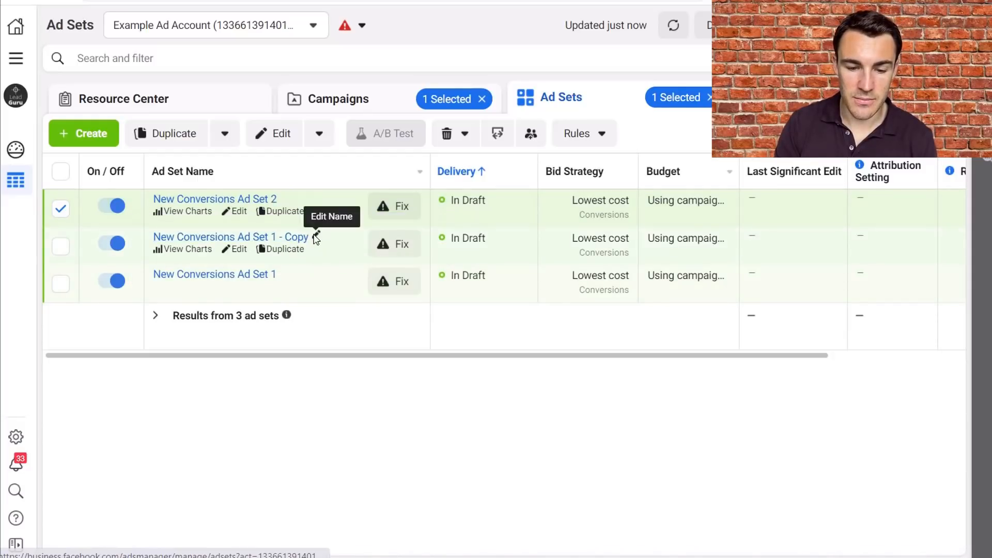
- Rename the remaining ad set copy as New Conversions Ad Set 3, save it to draft and deselect it
left_click(316, 235)
key("BackSpace")
key("BackSpace")
key("BackSpace")
key("BackSpace")
key("BackSpace")
key("BackSpace")
key("BackSpace")
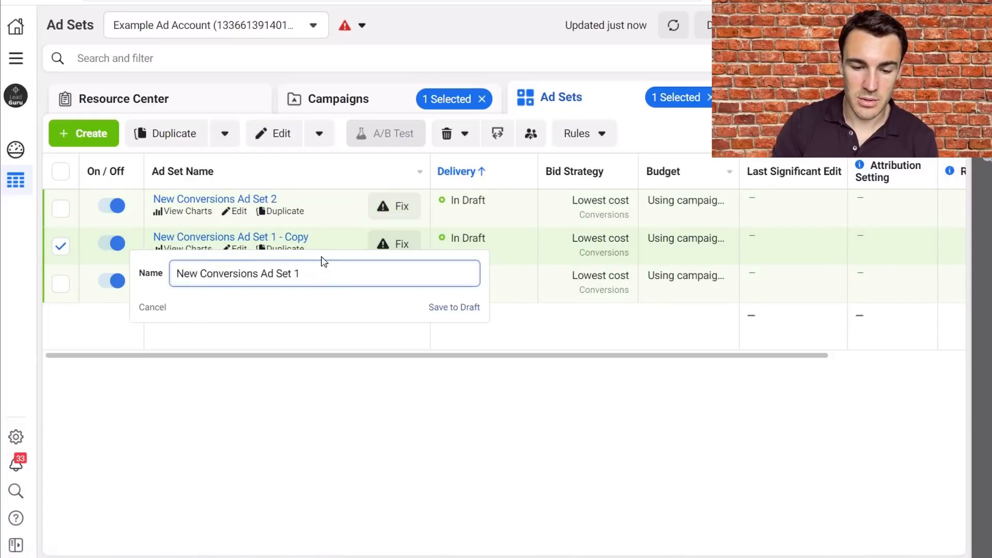
type("3")
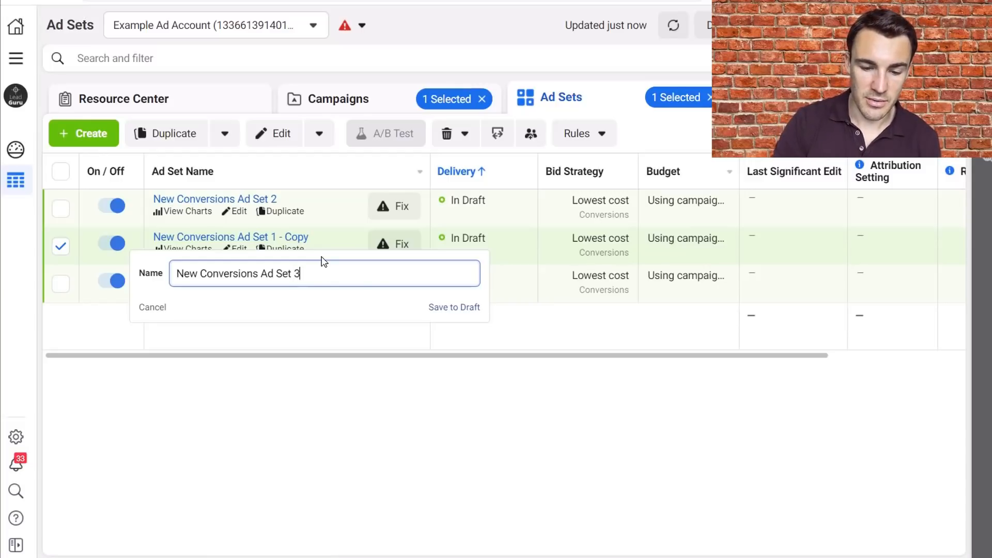
left_click(439, 308)
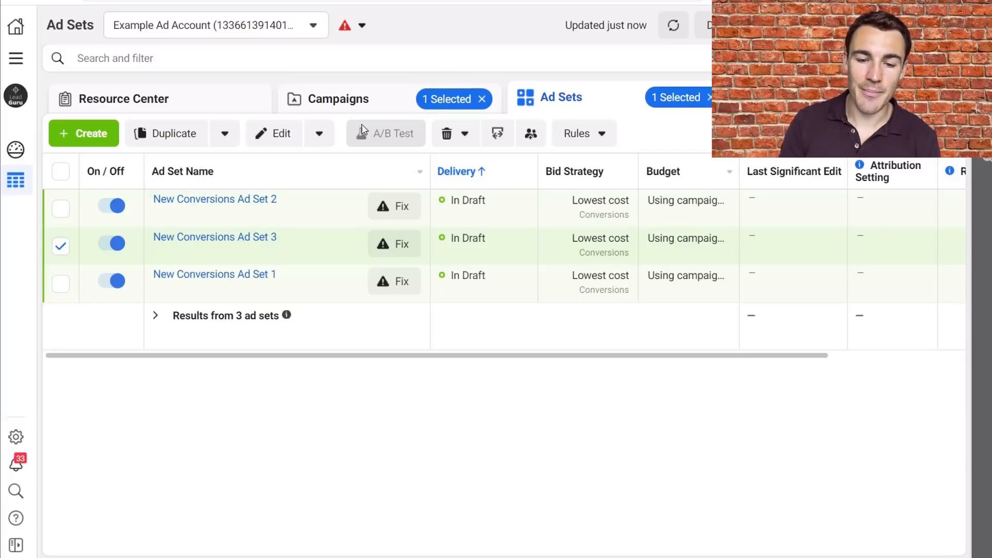
left_click(60, 246)
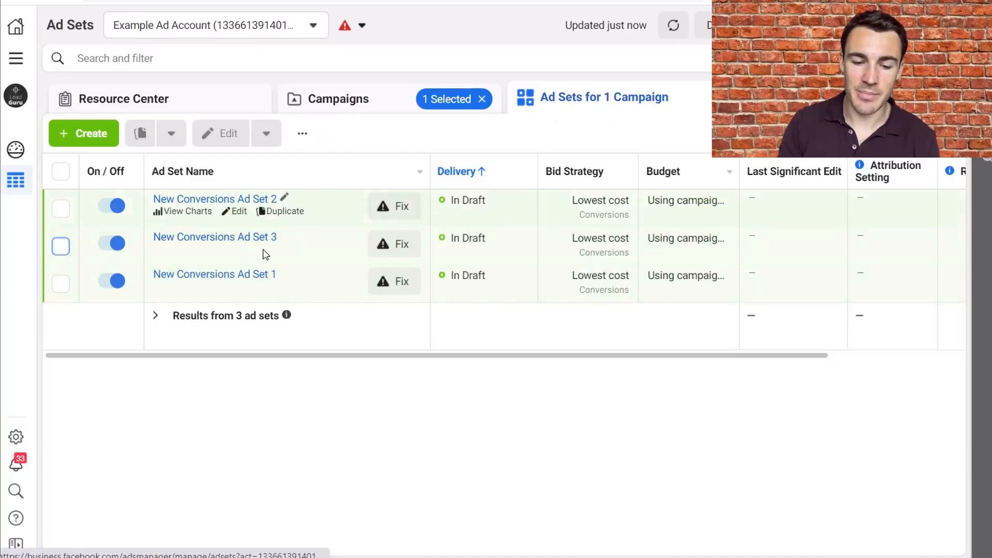
- Review the Campaign Budget Optimization settings of the New Conversions Campaign and close the editor
left_click(376, 108)
left_click(572, 107)
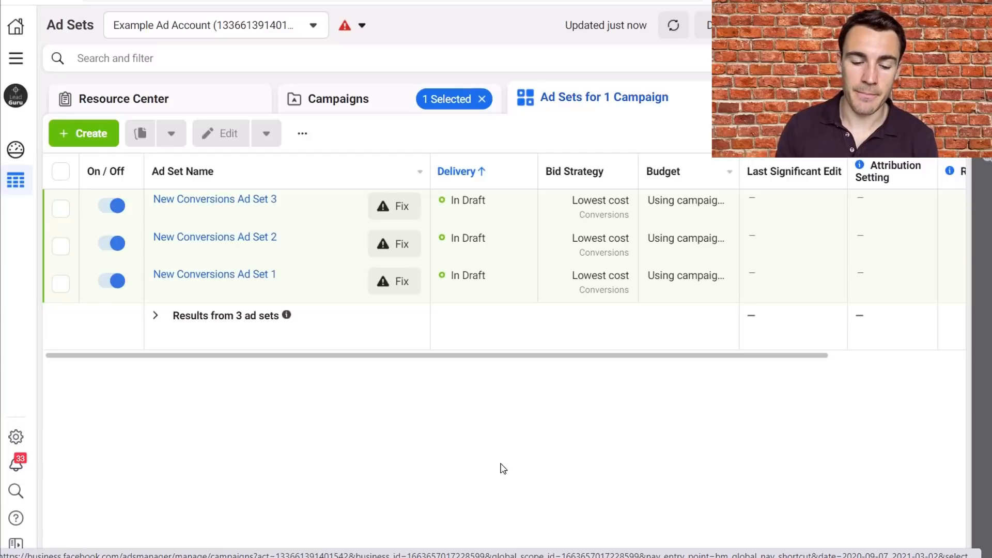
left_click(327, 113)
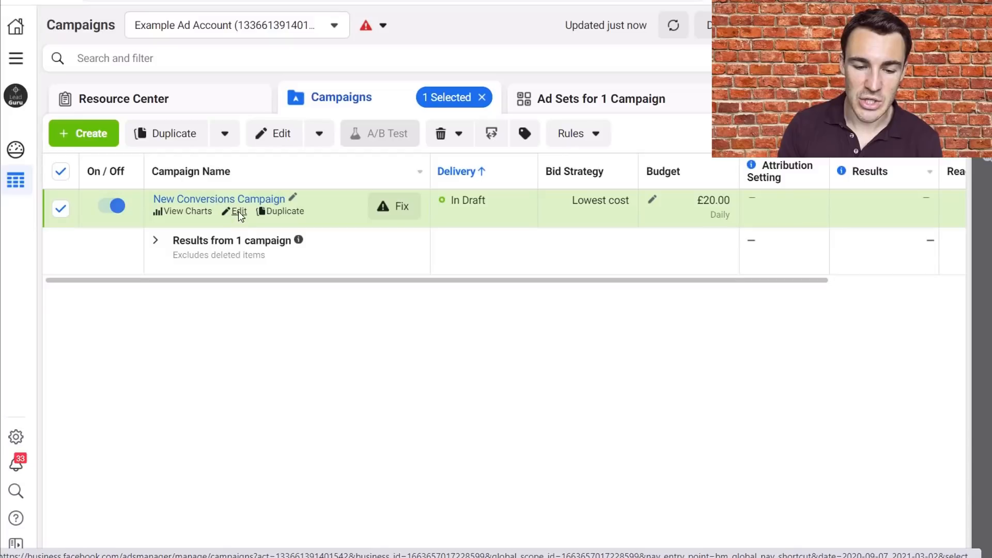
left_click(240, 211)
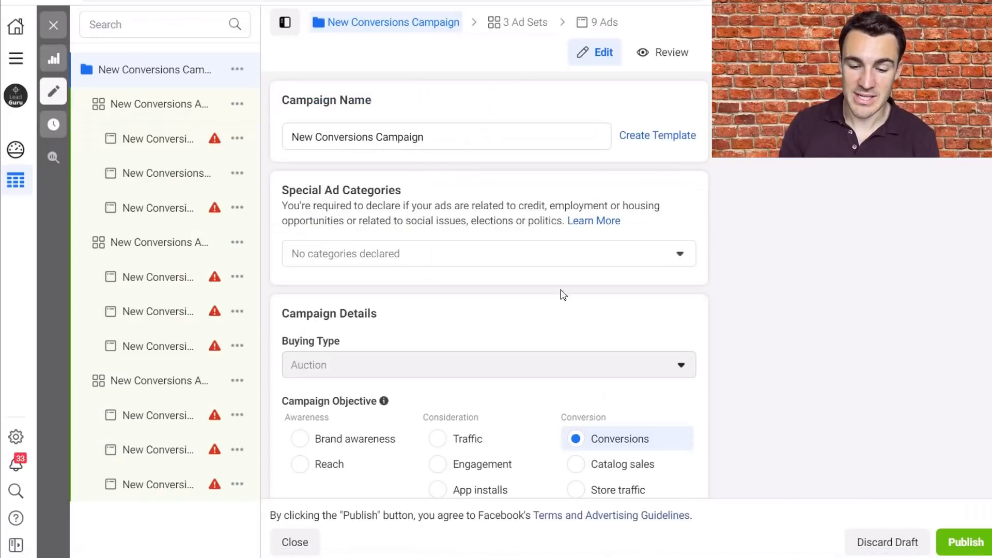
scroll(641, 314, "down", 10)
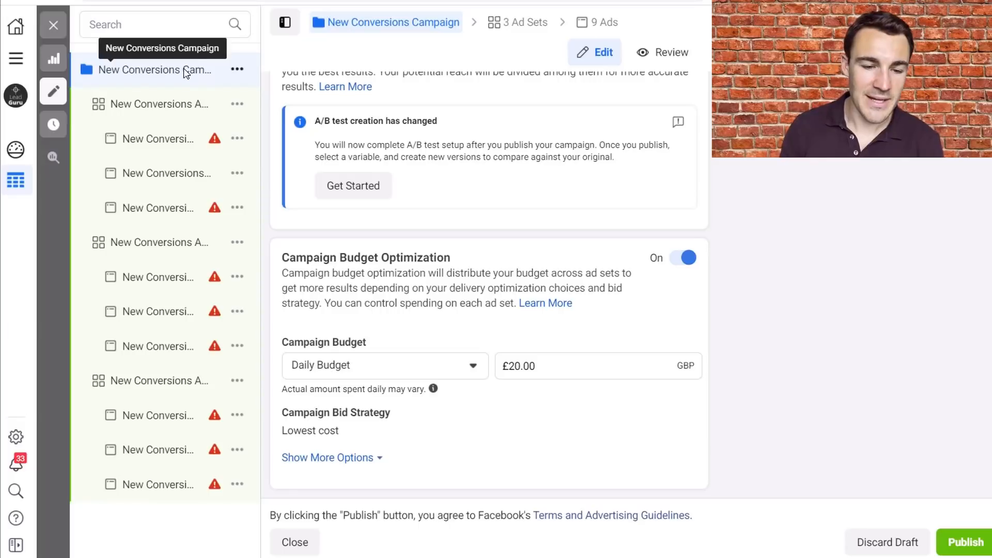
left_click(52, 27)
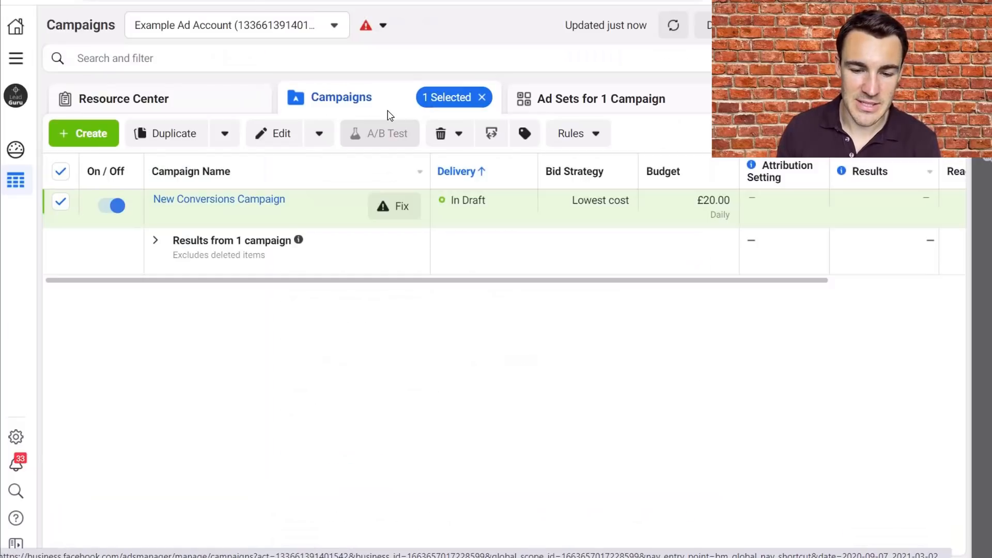
- Open New Conversions Ad Set 1 for editing and review its budget, schedule and audience settings
left_click(554, 99)
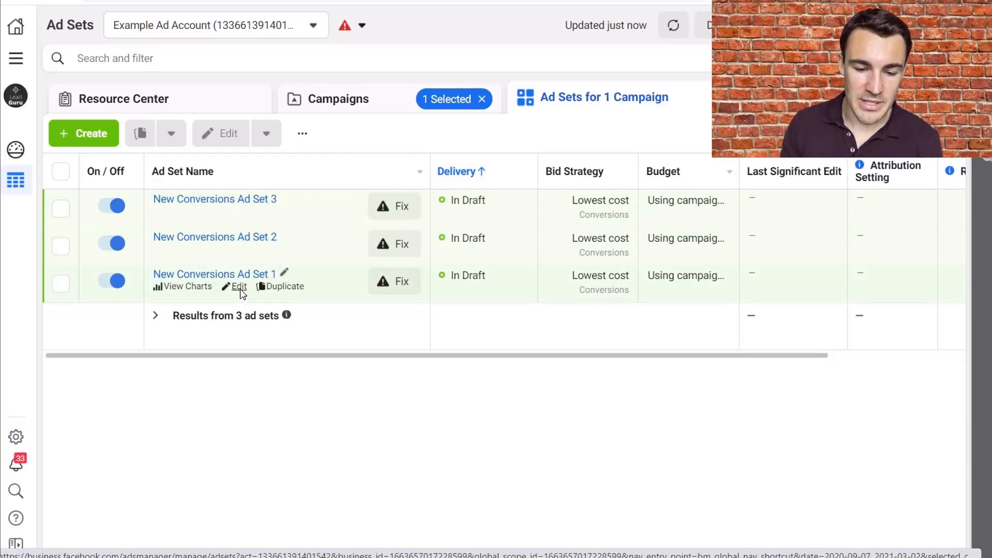
left_click(239, 288)
scroll(587, 420, "down", 10)
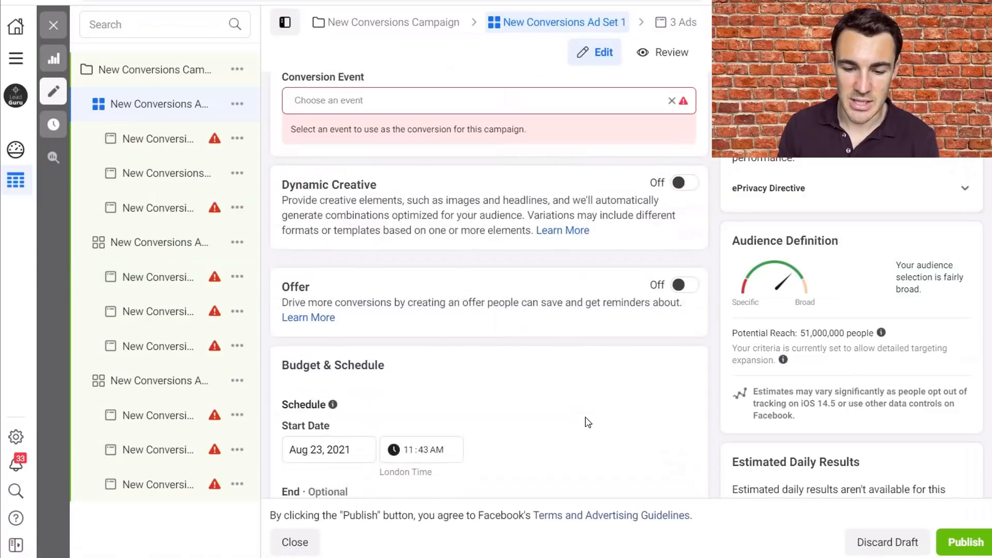
scroll(588, 422, "up", 1)
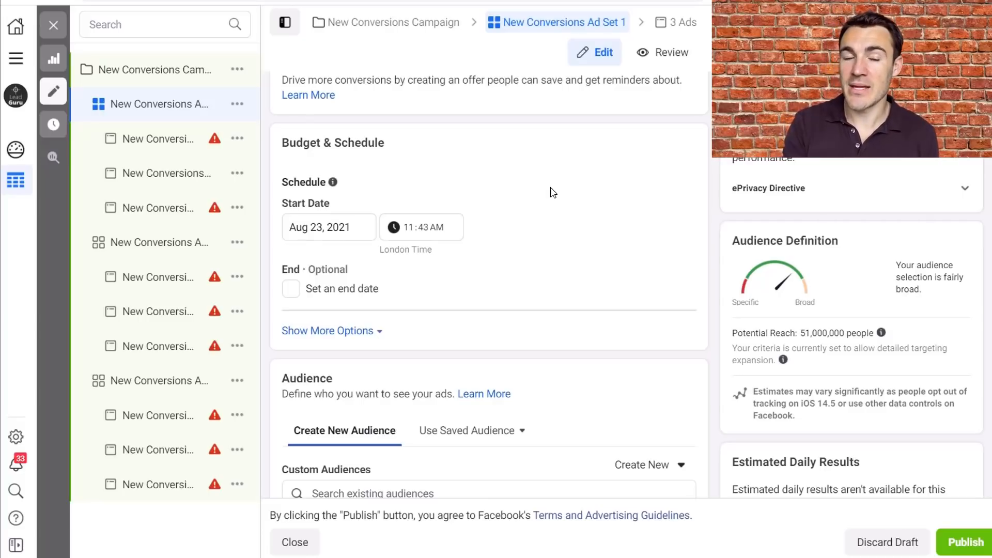
- Return to the New Conversions Campaign's settings and examine its campaign details
left_click(158, 78)
scroll(708, 286, "down", 12)
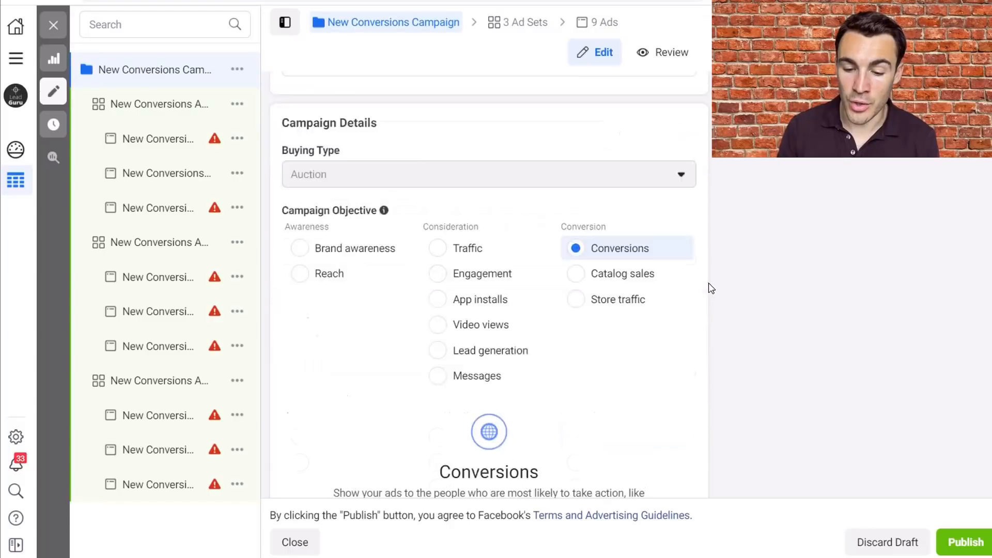